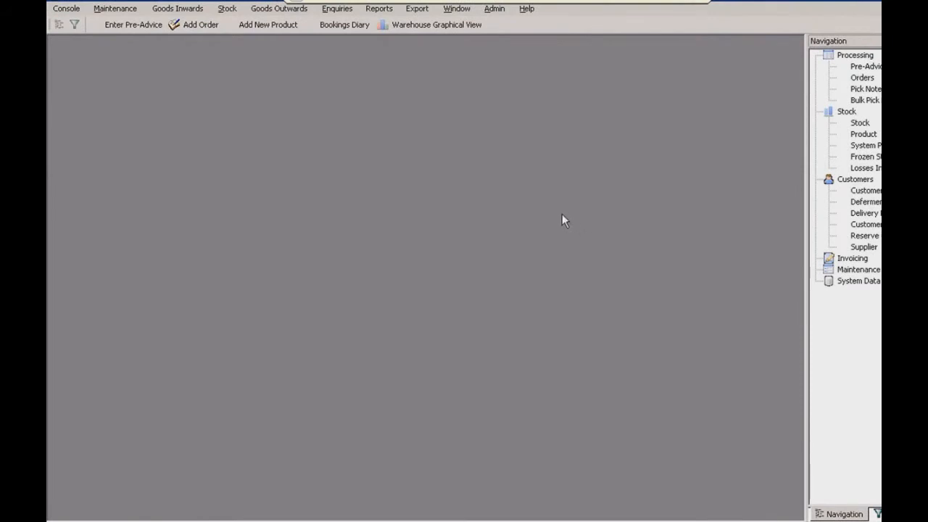
Open Condition Reporting, view the new condition report request form, and close the form without saving.
click(227, 9)
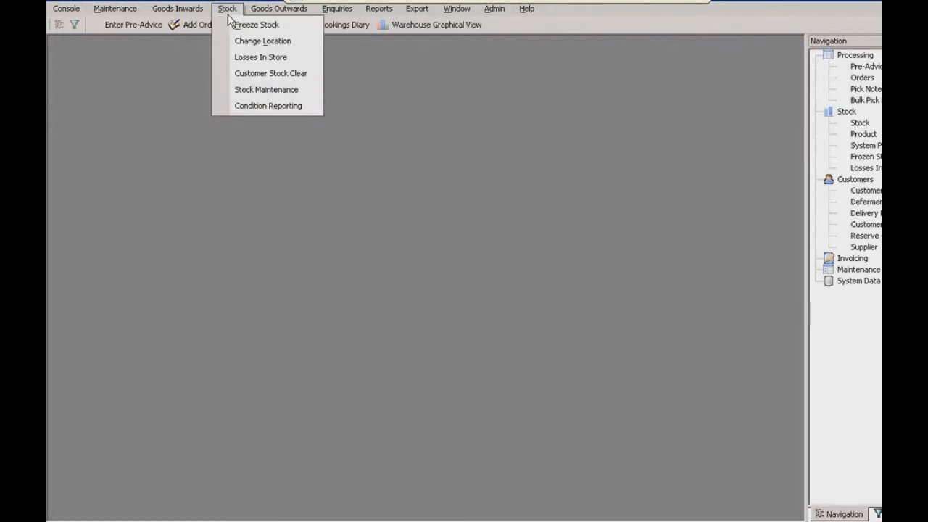
click(263, 106)
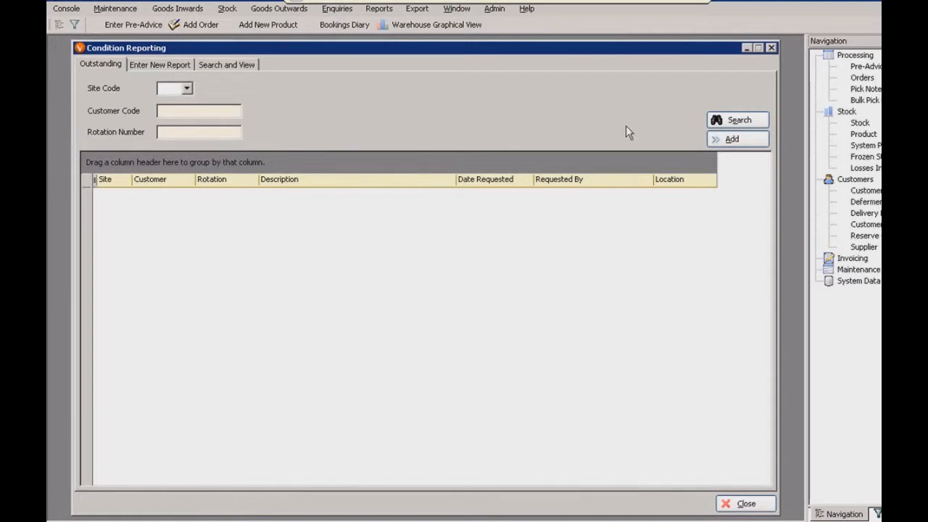
click(730, 140)
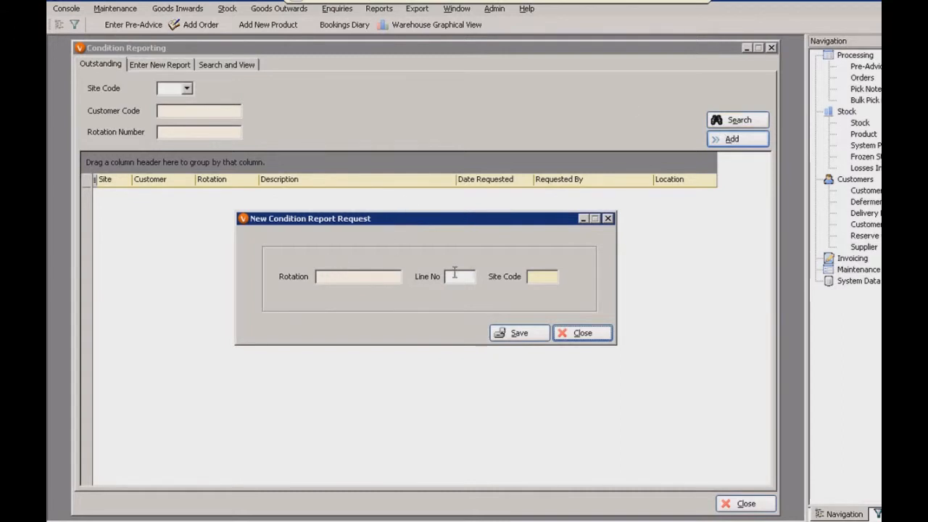
click(607, 218)
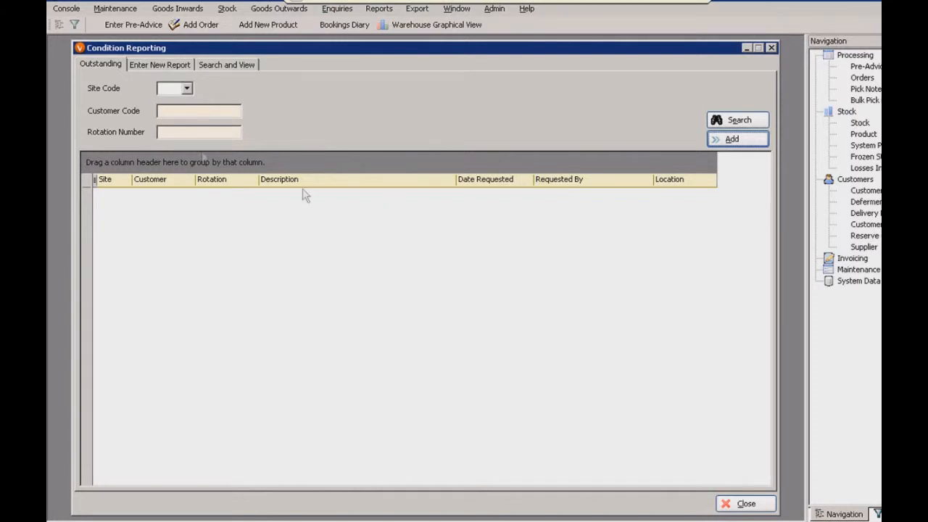
Review the Condition options and Comments field of a new condition report, view the report search page, and close Condition Reporting.
click(166, 65)
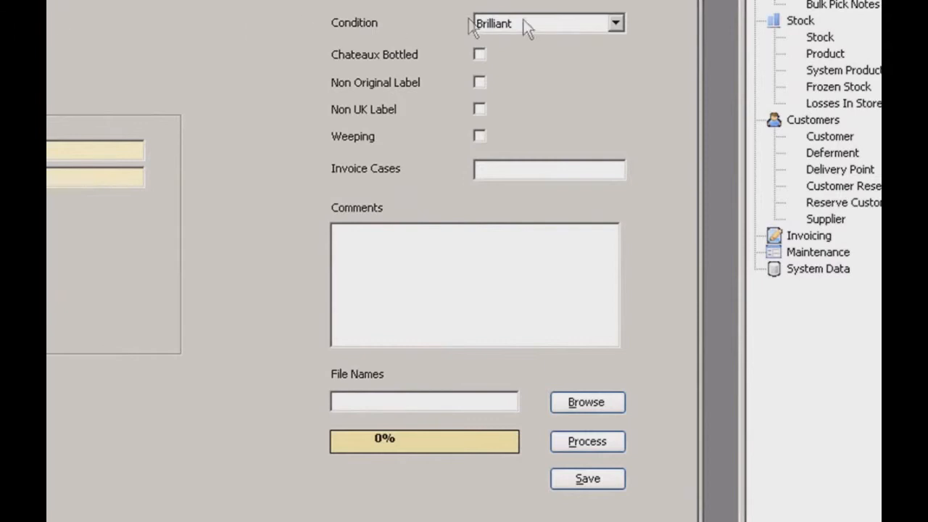
click(606, 24)
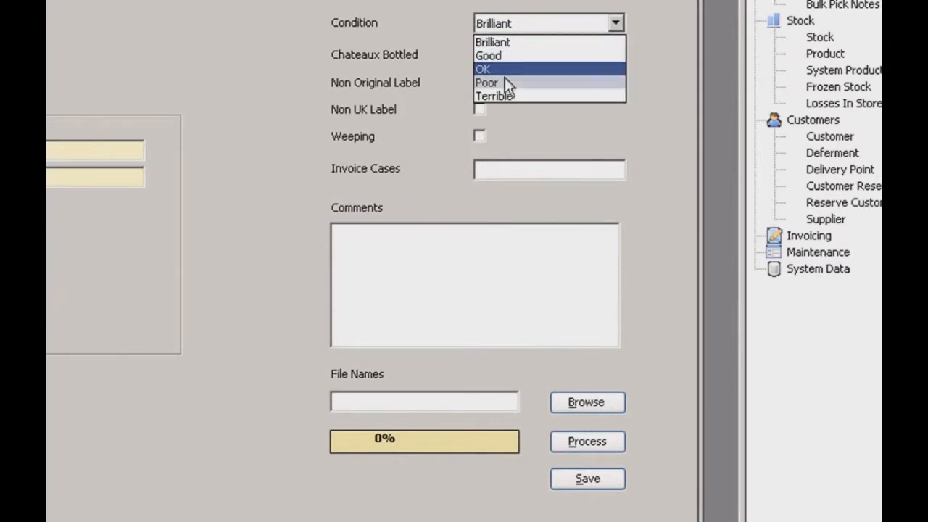
click(529, 43)
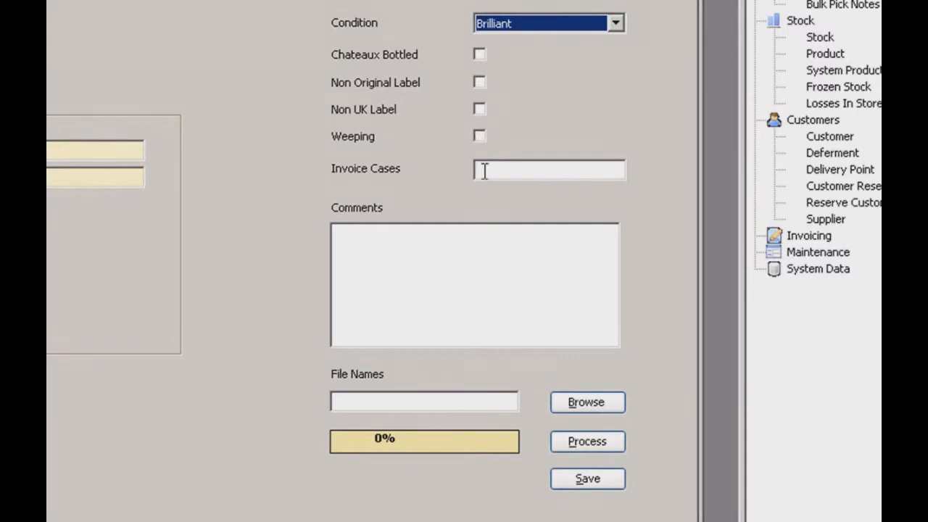
click(369, 248)
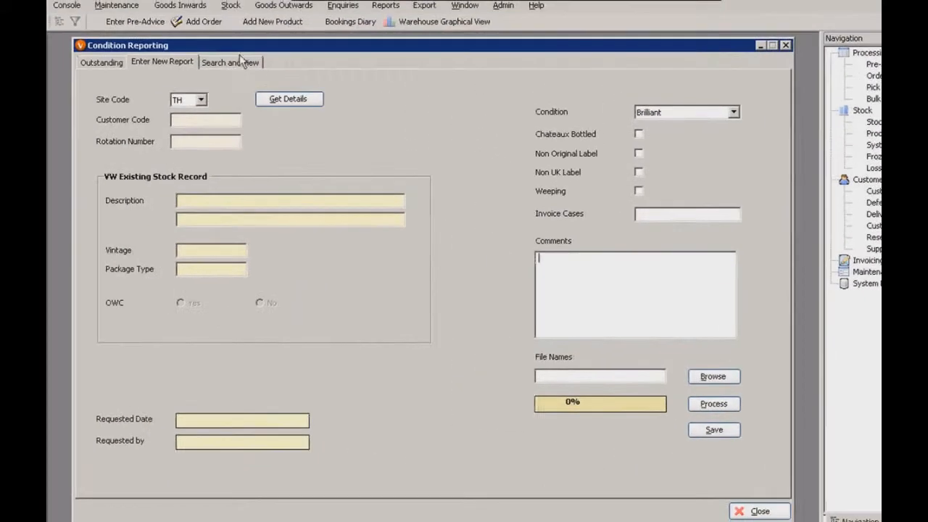
click(239, 58)
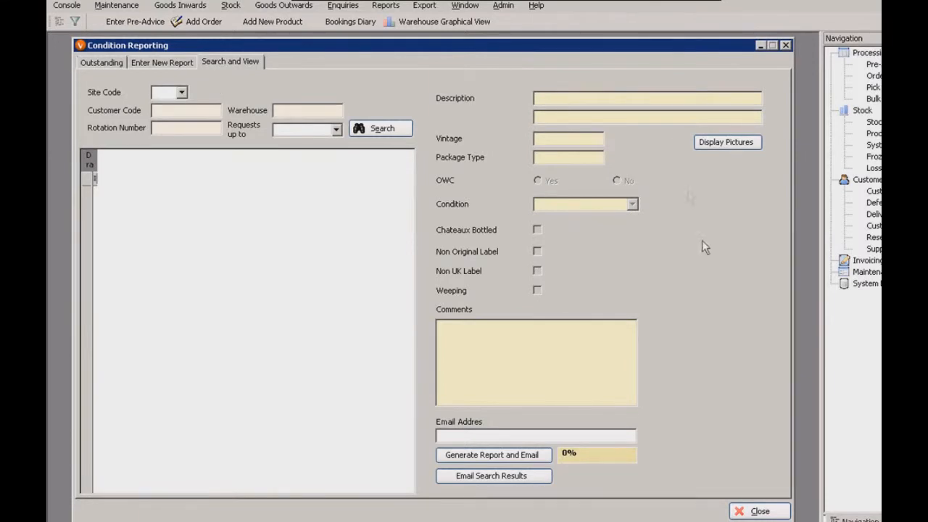
click(758, 511)
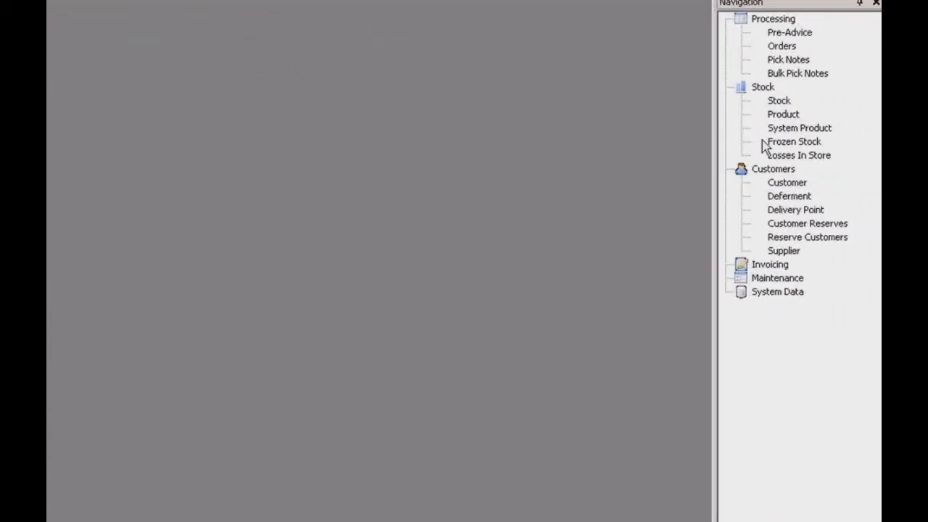
Search the products by the customer's code and open the McLaren Vale Shiraz Grenache 12x75 record.
click(793, 126)
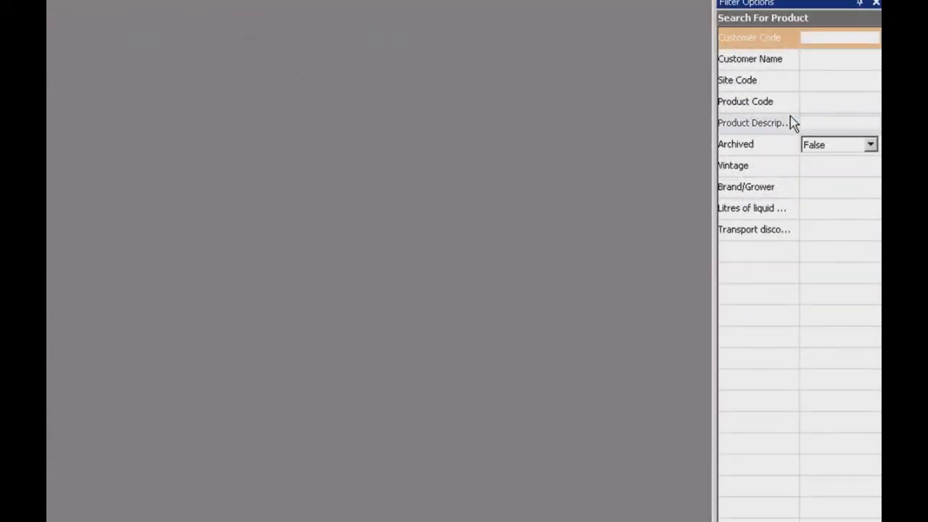
click(827, 38)
text(joe)
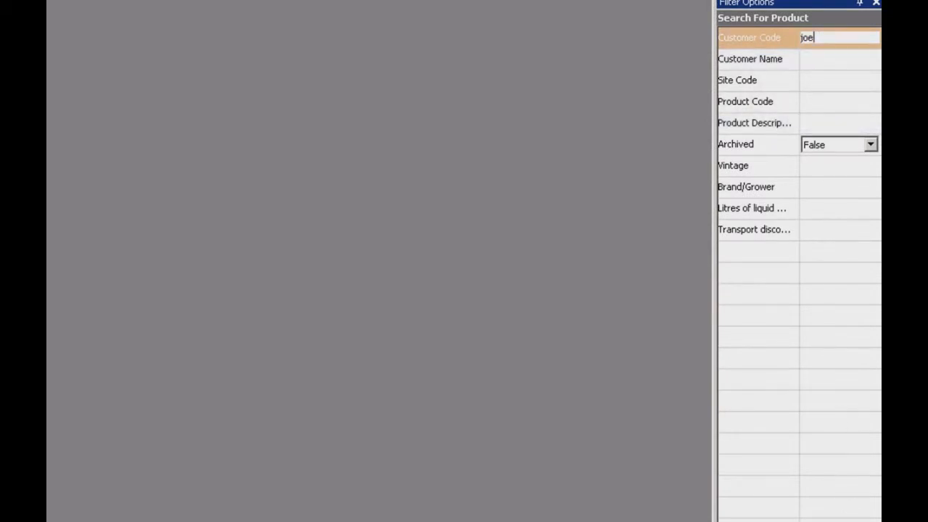
key(Return)
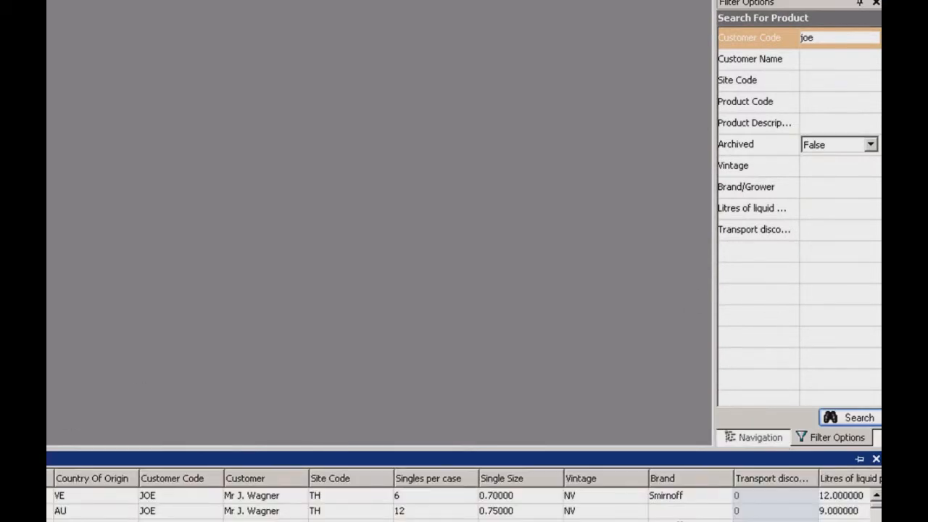
click(73, 475)
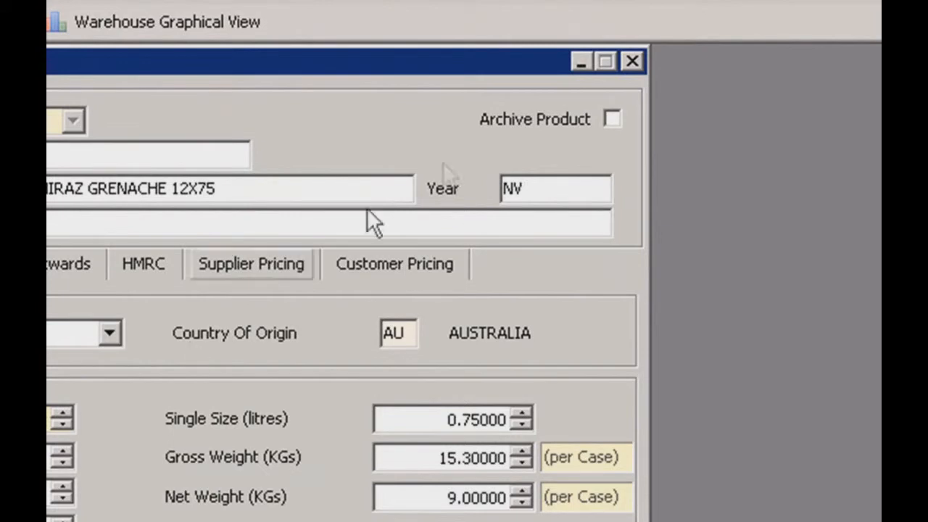
Try 2005 and 1999 as the product's year.
click(550, 188)
drag(549, 189, 477, 187)
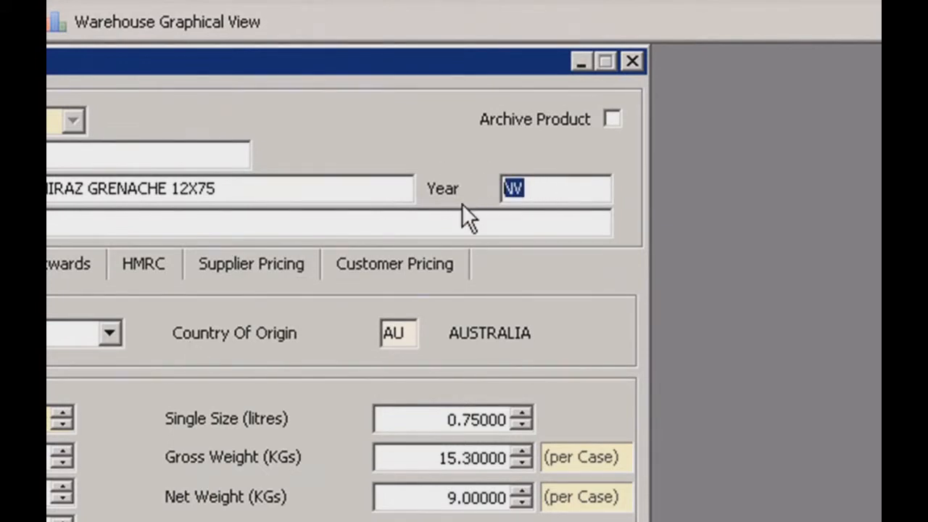
text(2005)
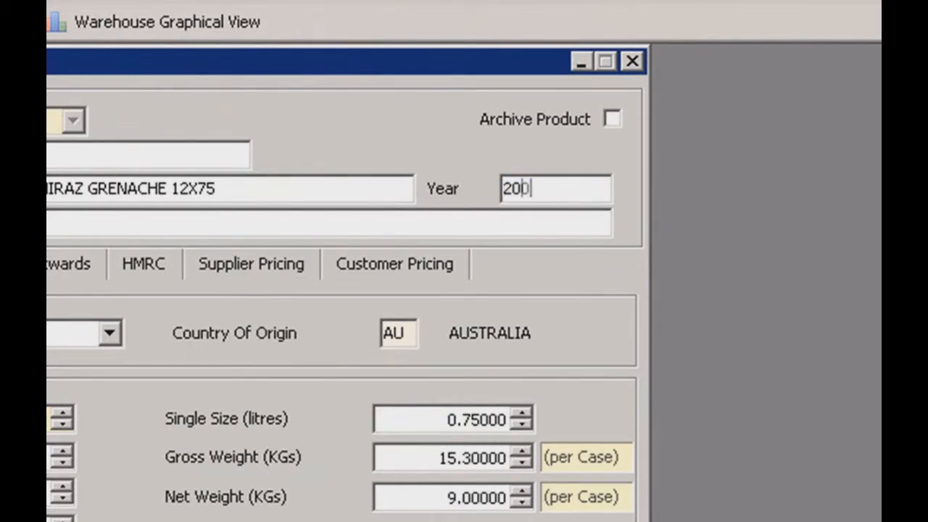
key(BackSpace)
key(BackSpace)
key(BackSpace)
key(BackSpace)
text(1999)
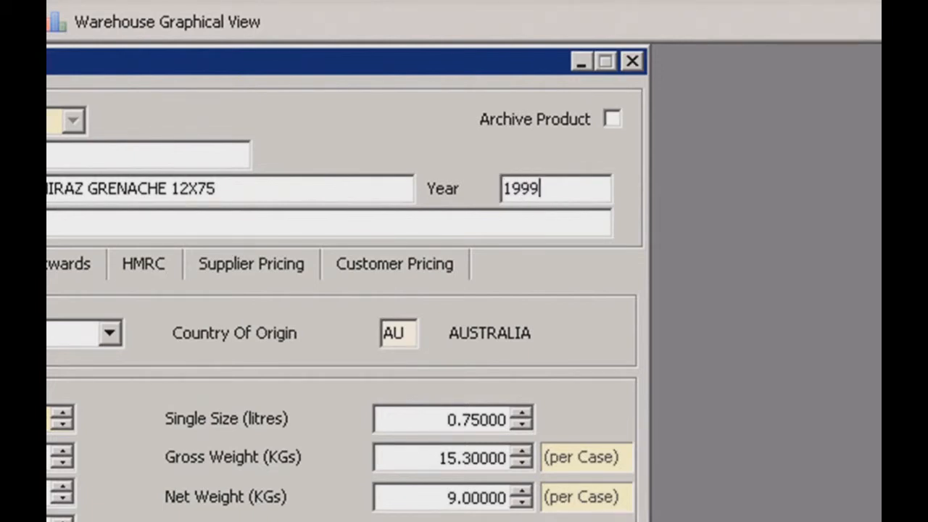
Set the product's year back to NV.
key(BackSpace)
key(BackSpace)
key(BackSpace)
key(BackSpace)
text(NV)
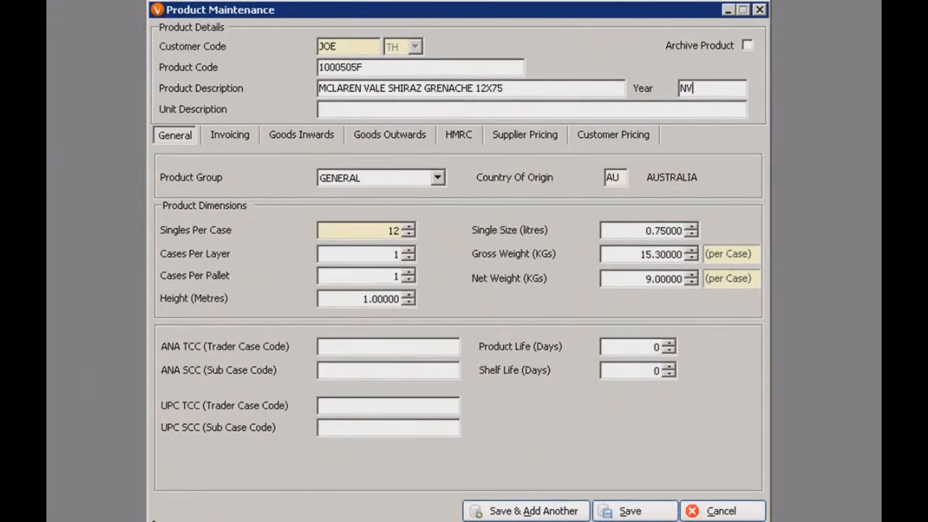
Review the product type and wine tax code options in the product's HMRC details without changing them.
click(460, 137)
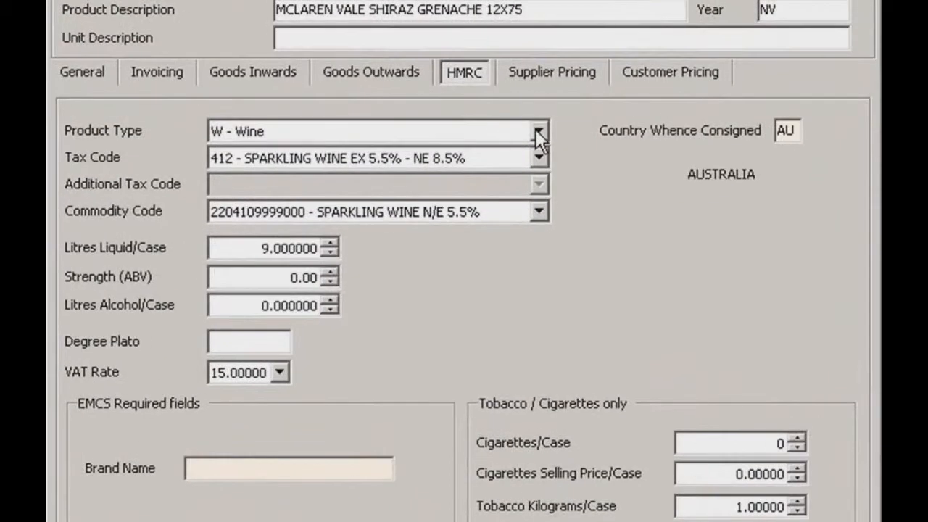
click(538, 131)
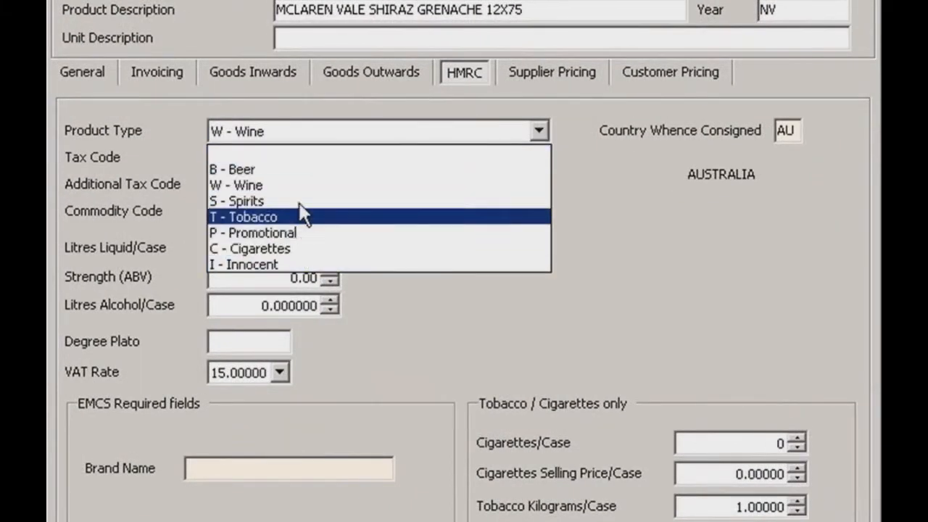
click(586, 222)
click(545, 160)
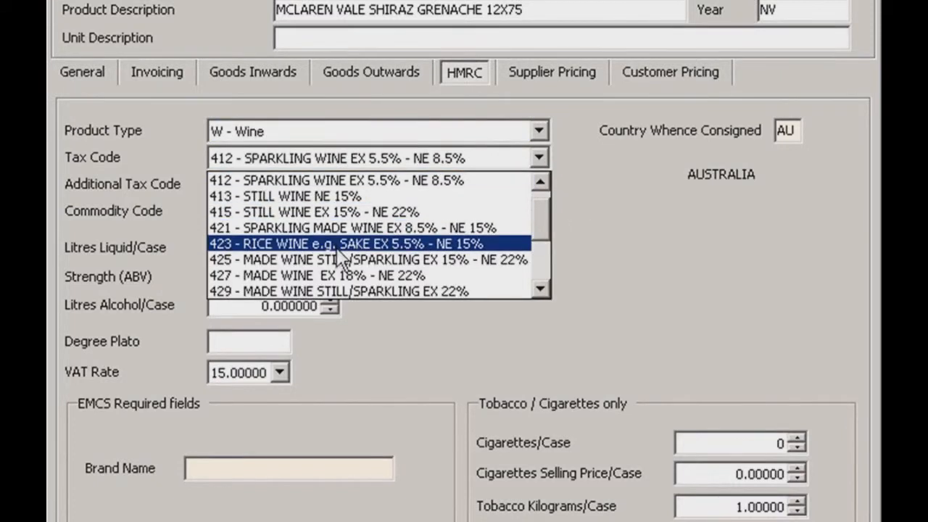
drag(546, 243, 542, 264)
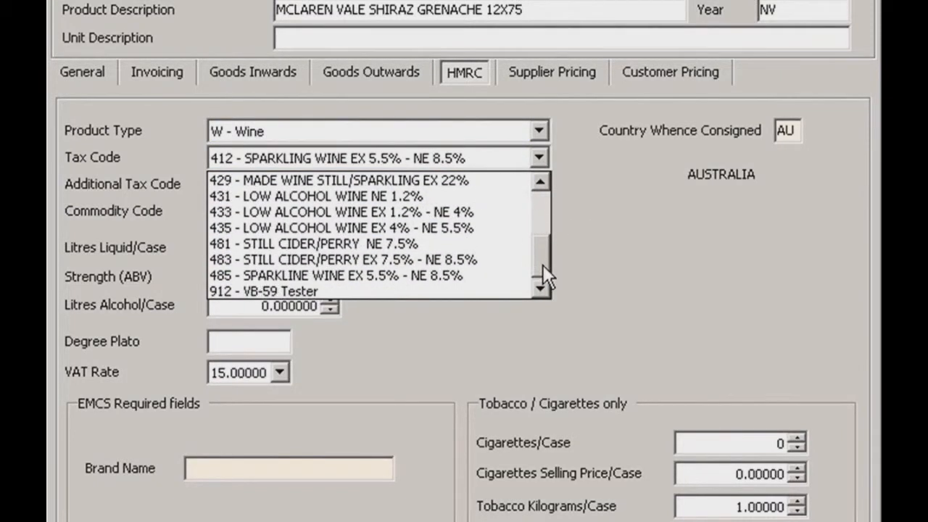
click(590, 197)
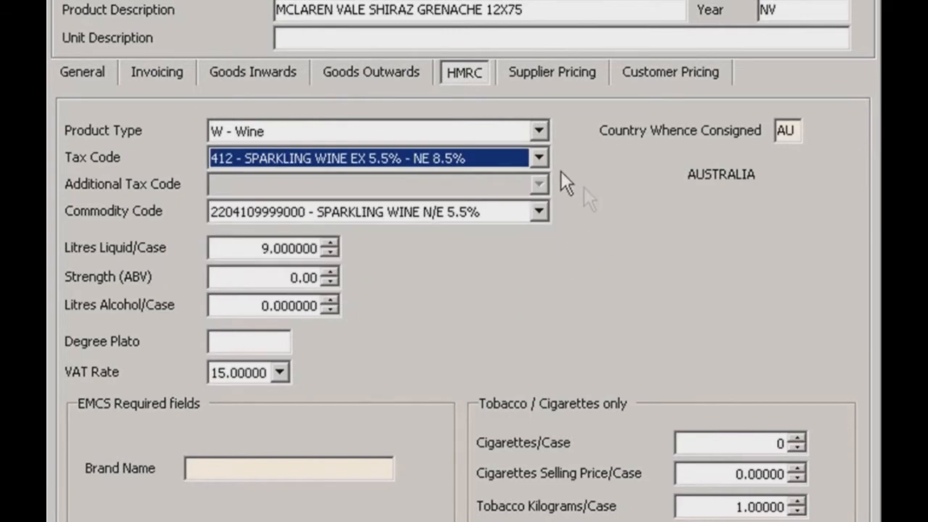
Set the product type to B - Beer and review the tax codes offered for it.
click(538, 130)
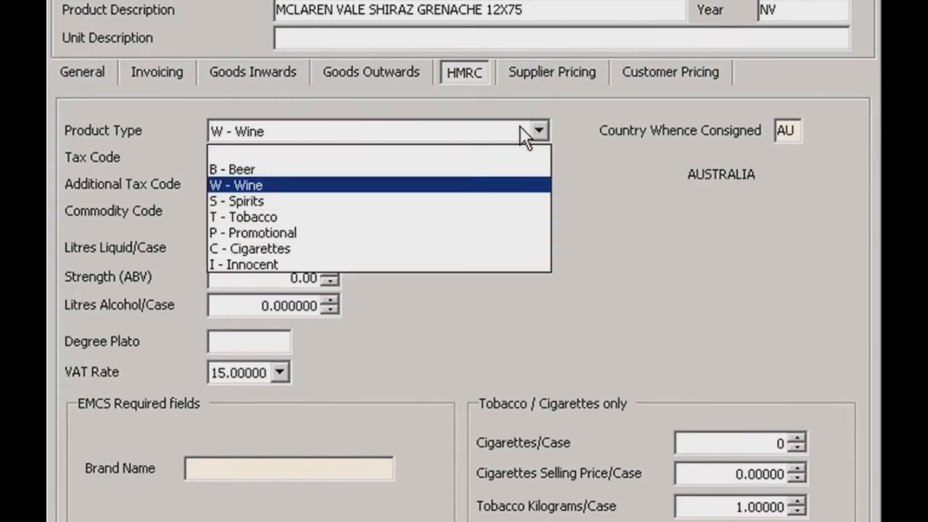
click(360, 165)
click(539, 157)
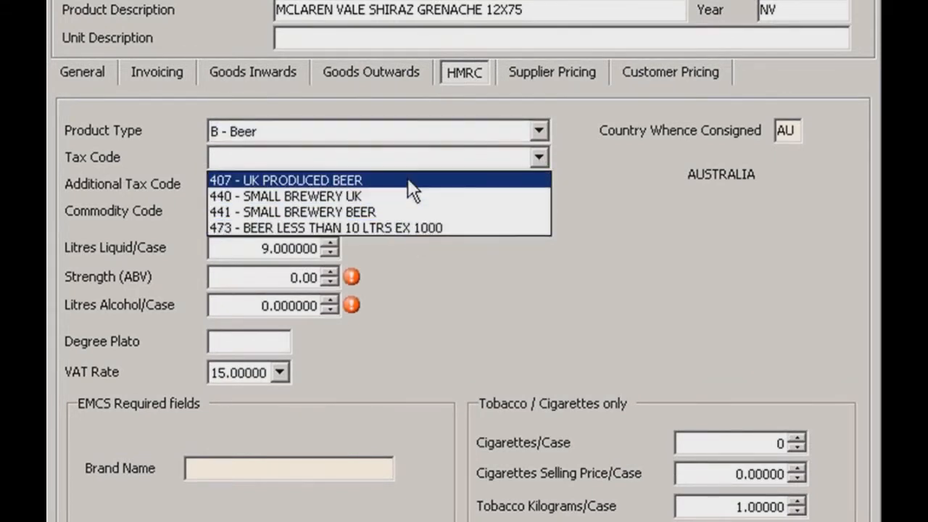
click(597, 183)
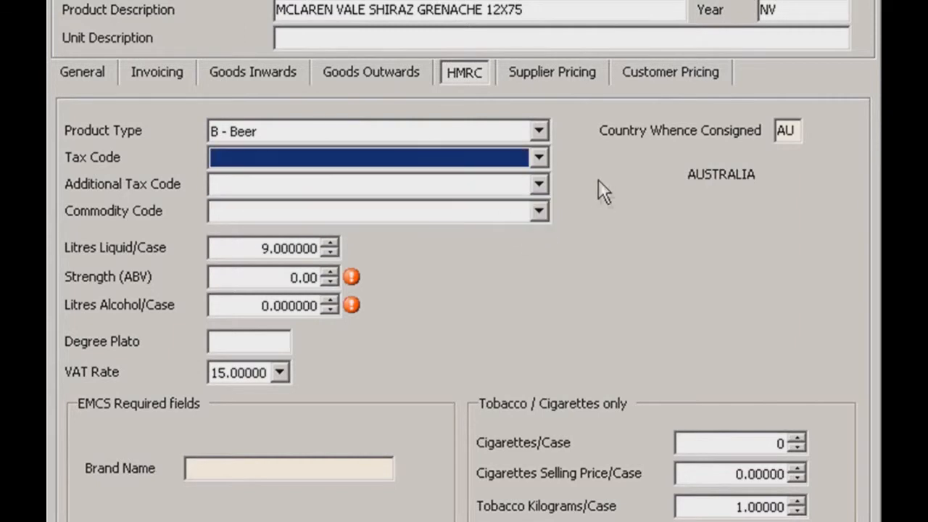
Set the product type back to W - Wine, review the commodity codes and EMCS brand name field, and cancel the product edit.
click(538, 132)
click(378, 182)
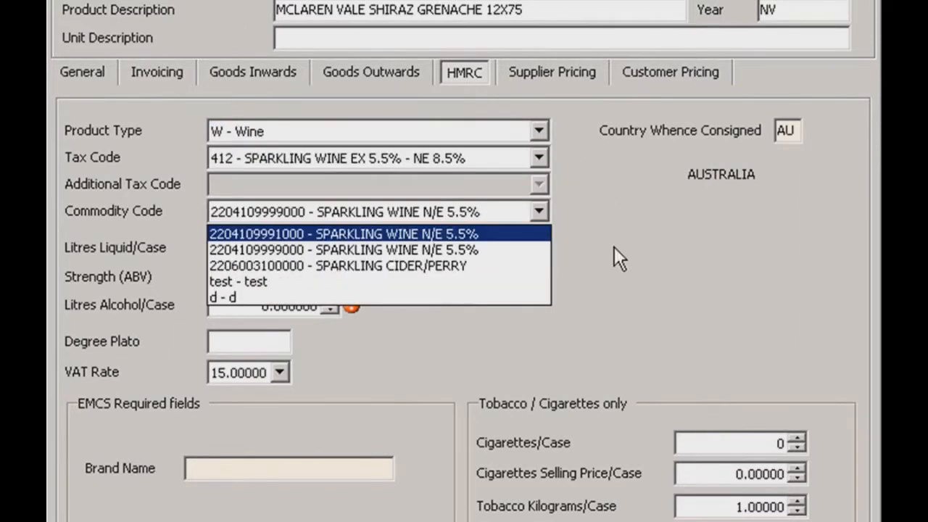
click(331, 464)
click(330, 467)
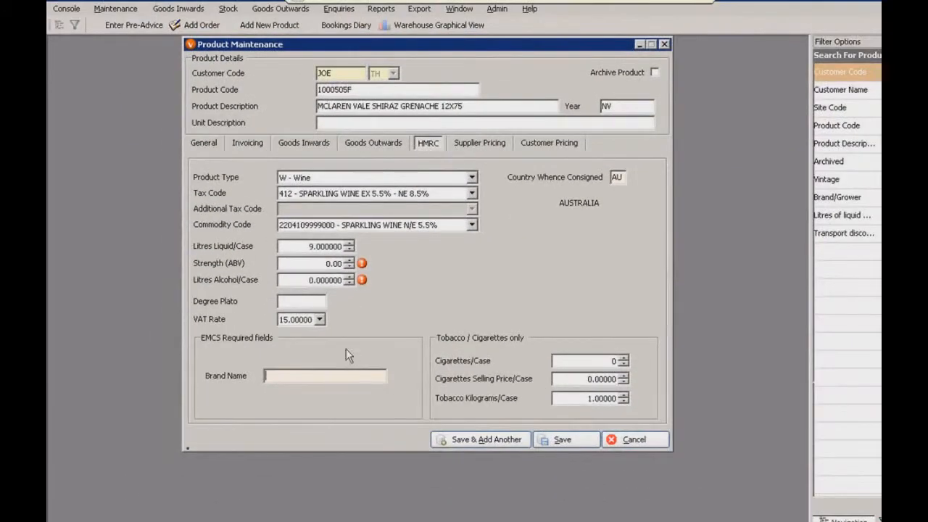
click(629, 439)
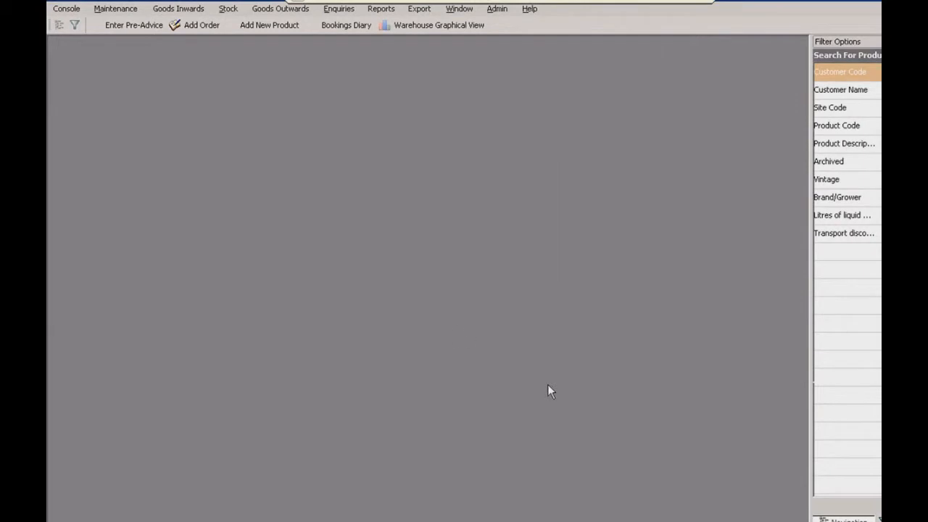
Start a new sales order and review the Under Bond Type options, leaving the field blank.
click(267, 8)
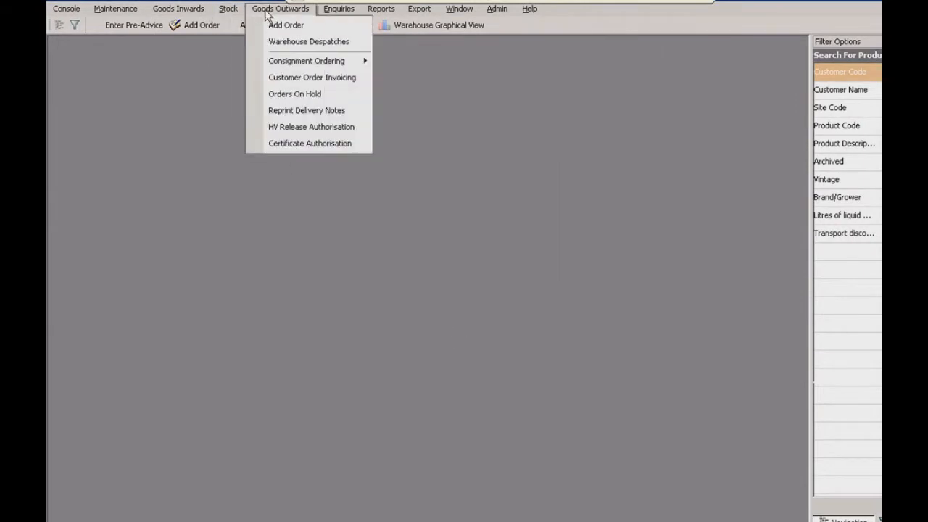
click(275, 26)
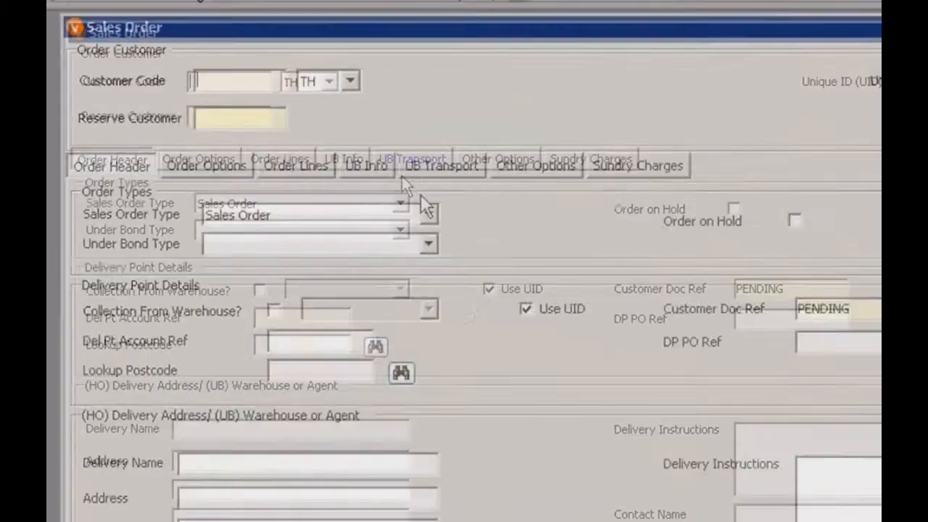
click(307, 182)
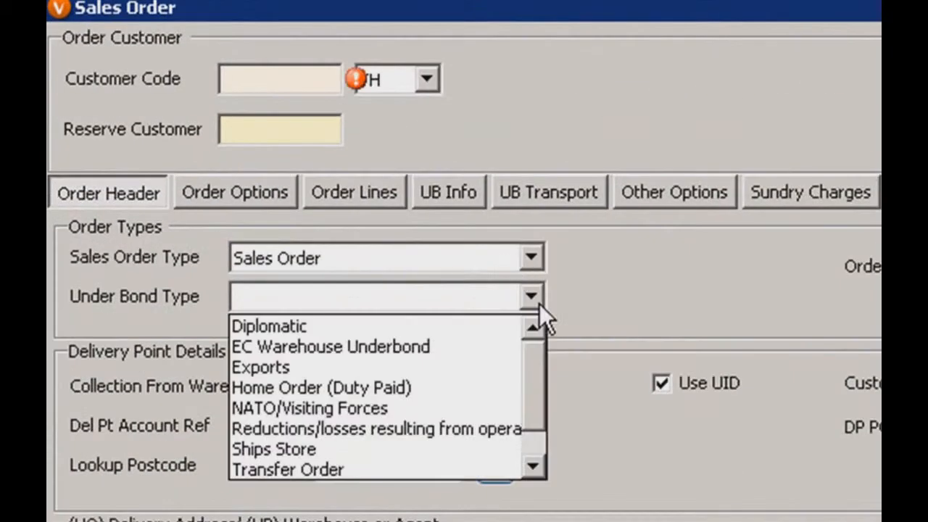
scroll(536, 398, down, 1)
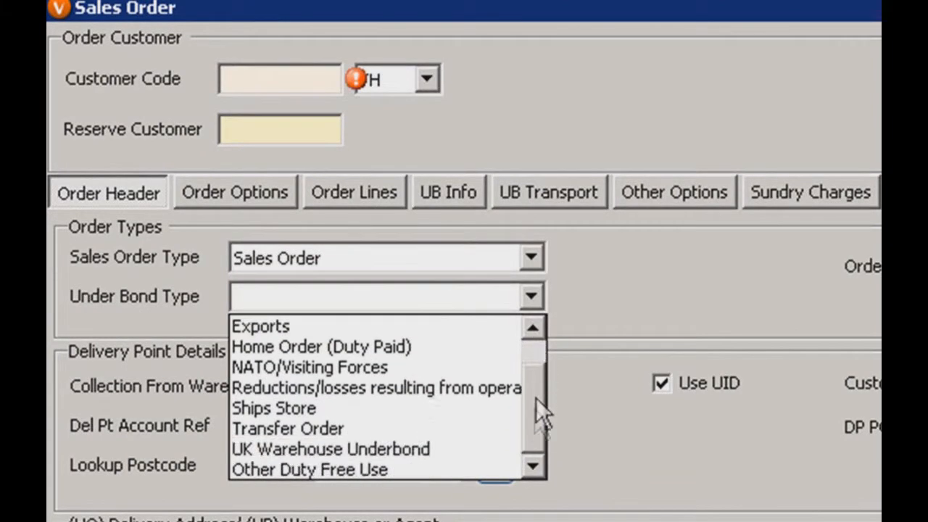
scroll(530, 361, up, 2)
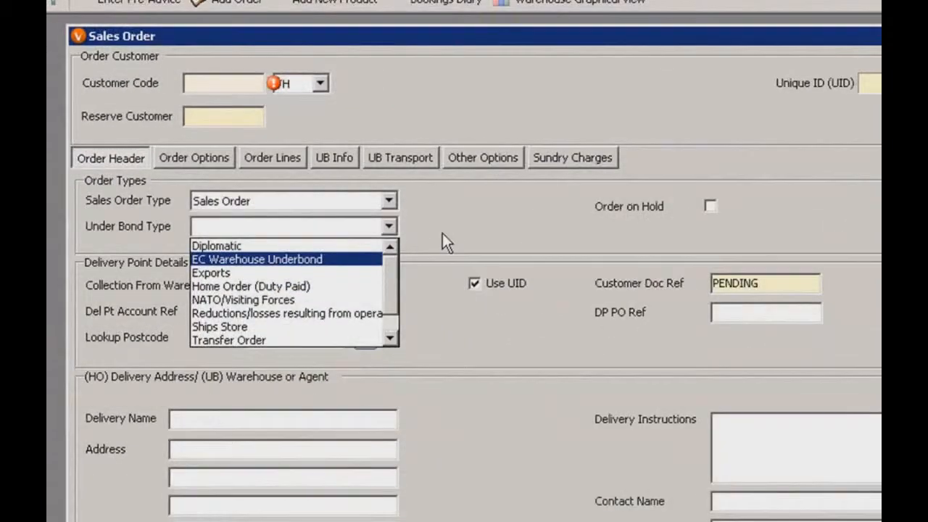
click(443, 235)
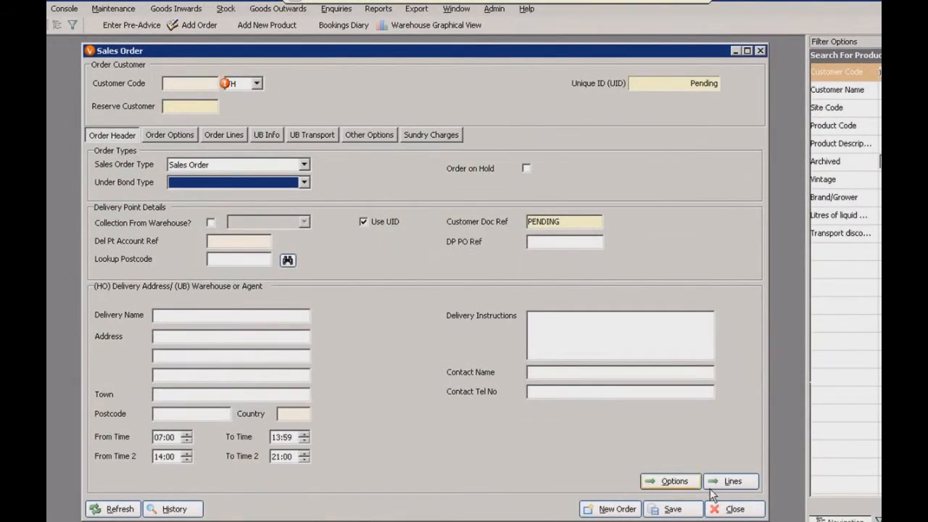
Close the unsaved sales order and run a product stock enquiry on the customer's code.
click(731, 509)
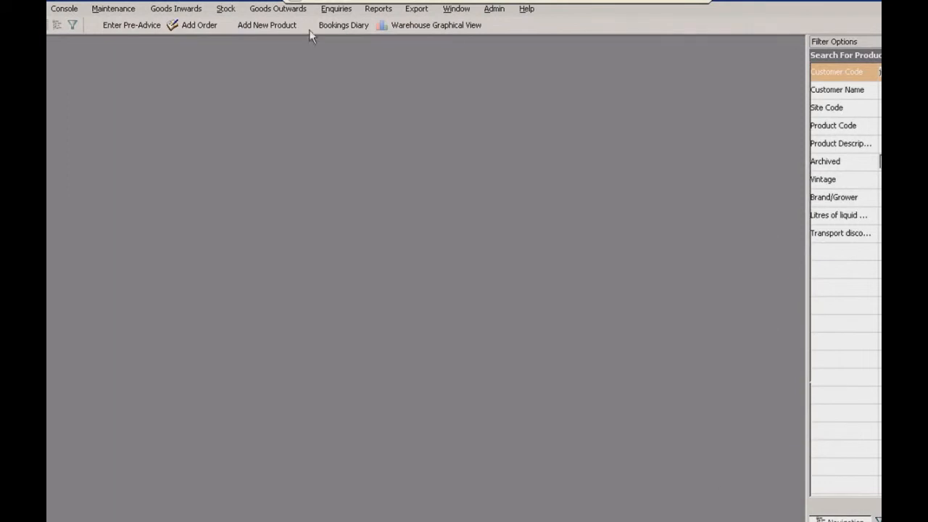
click(336, 13)
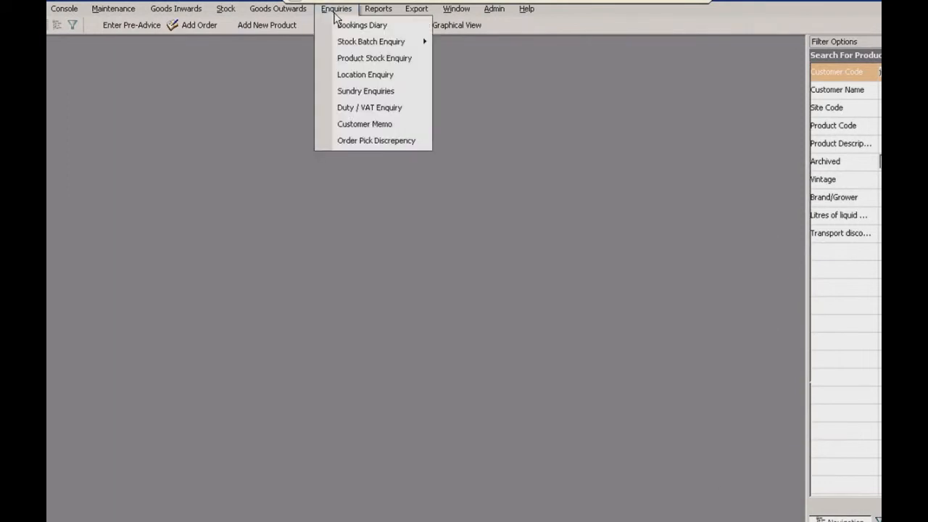
click(355, 58)
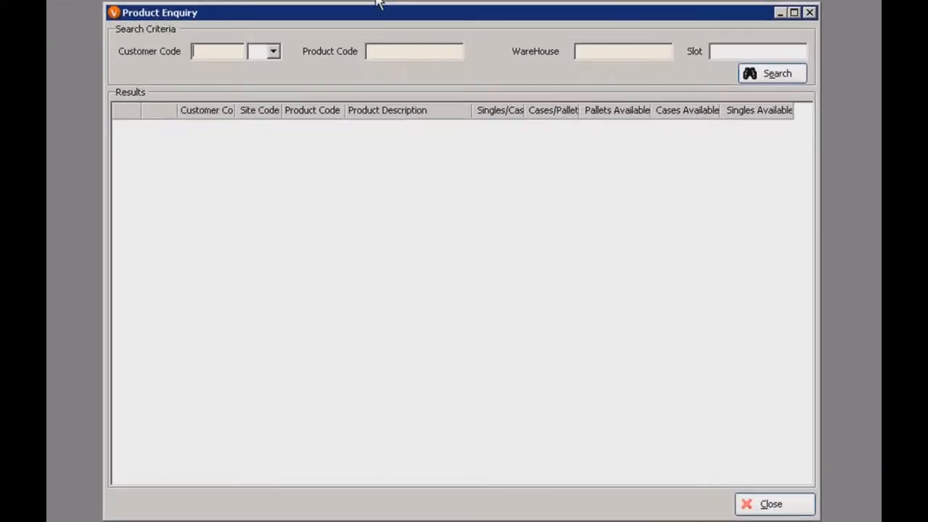
click(219, 72)
text(JOE)
click(754, 73)
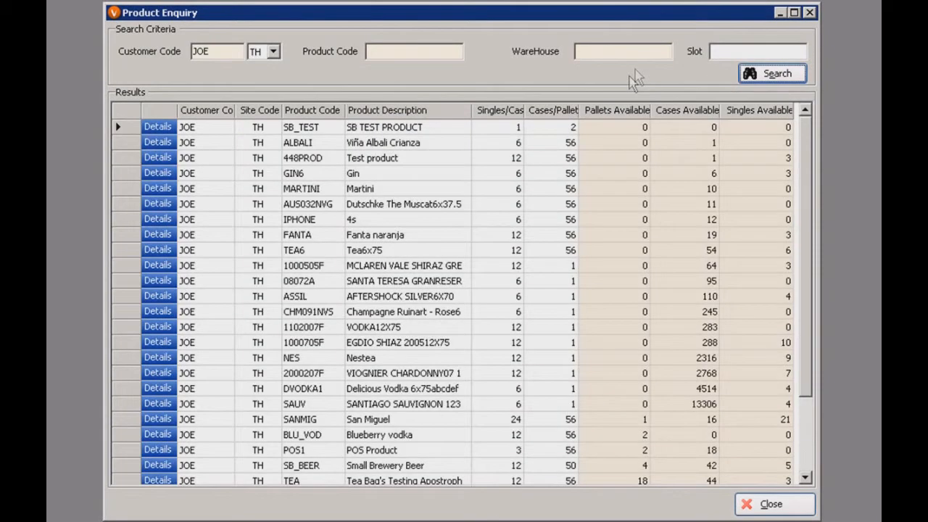
Open the stock movements of product ALBALI, review its despatched, other movements, location and customs payments details, and close the enquiry.
click(169, 145)
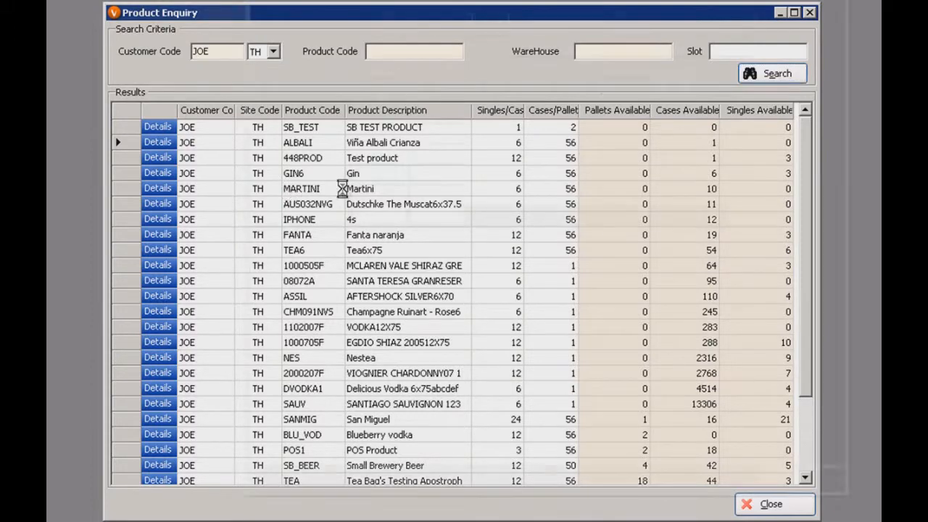
click(301, 272)
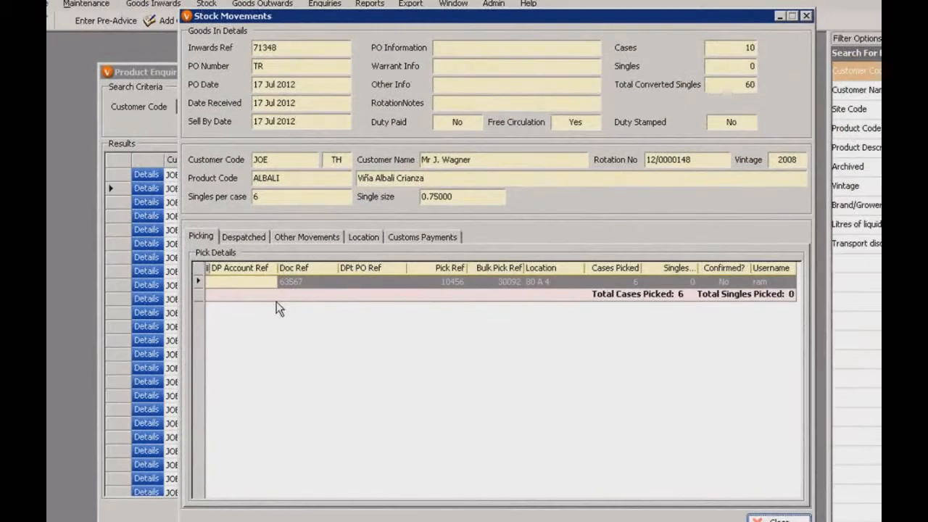
click(233, 236)
click(297, 233)
click(364, 236)
click(420, 238)
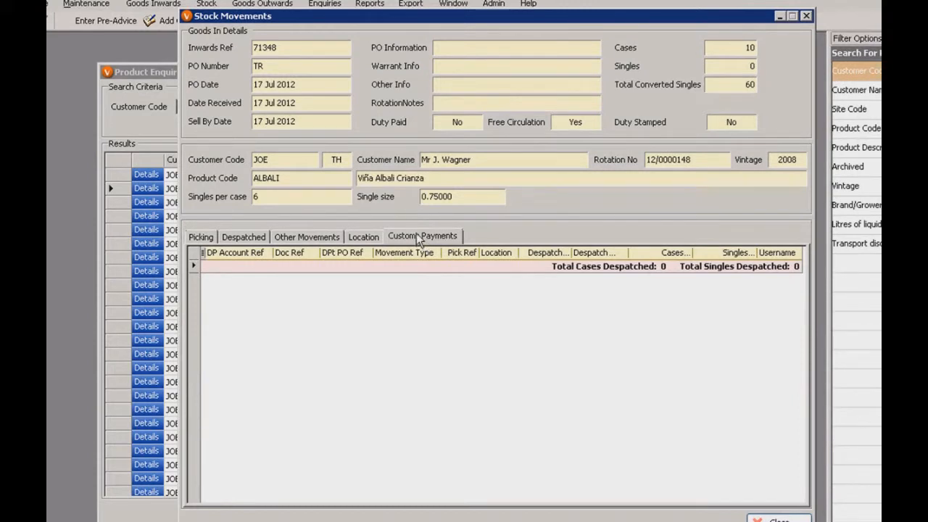
click(784, 520)
click(725, 491)
click(696, 512)
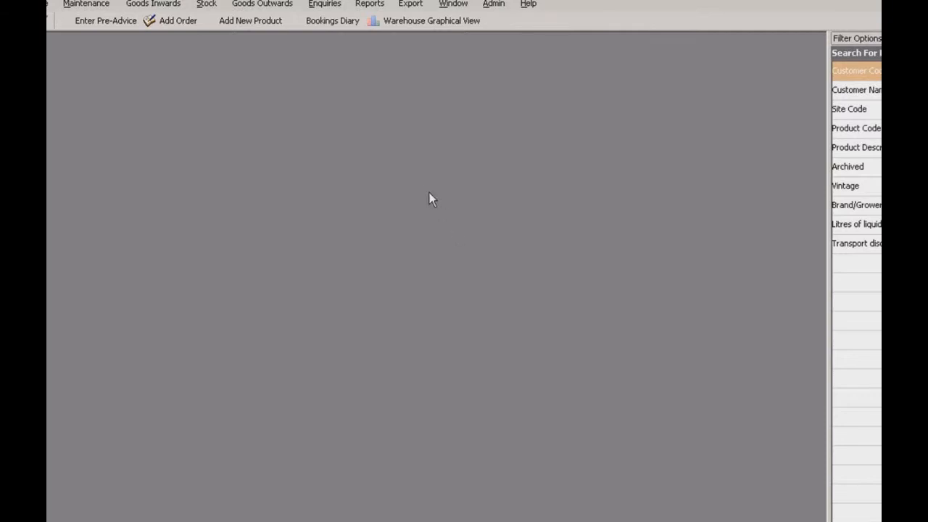
Review the customer site transfer options, including the product attributes enabled by Products, and close without transferring.
click(492, 5)
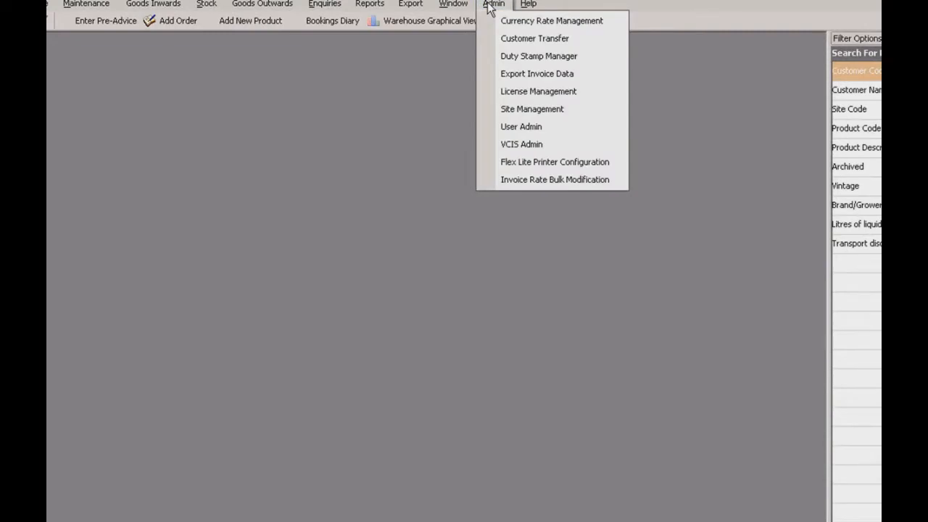
click(535, 38)
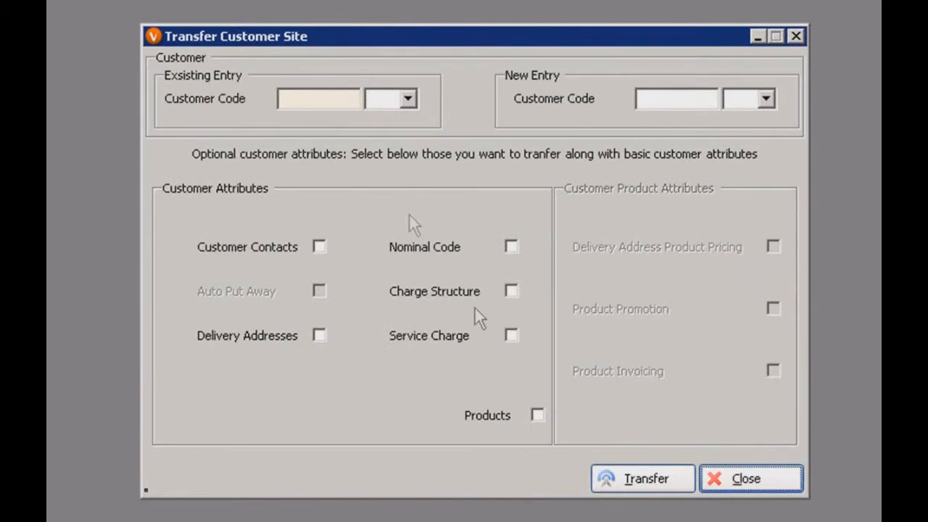
click(537, 415)
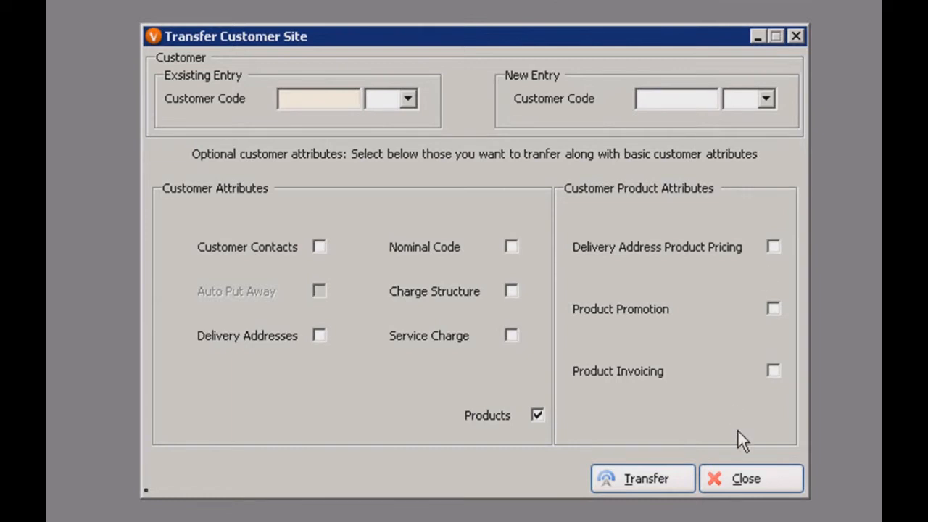
click(741, 478)
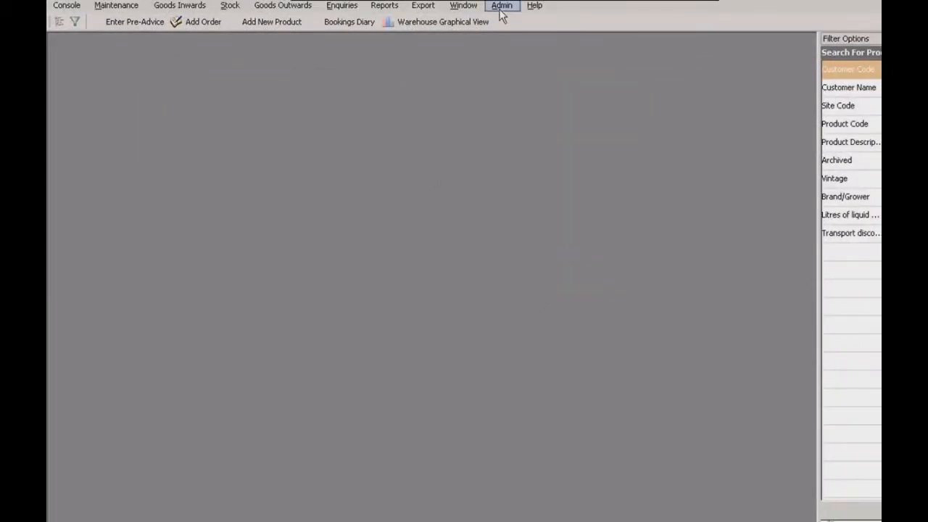
Review the website home page text in VCIS Admin and close it without saving changes.
click(501, 7)
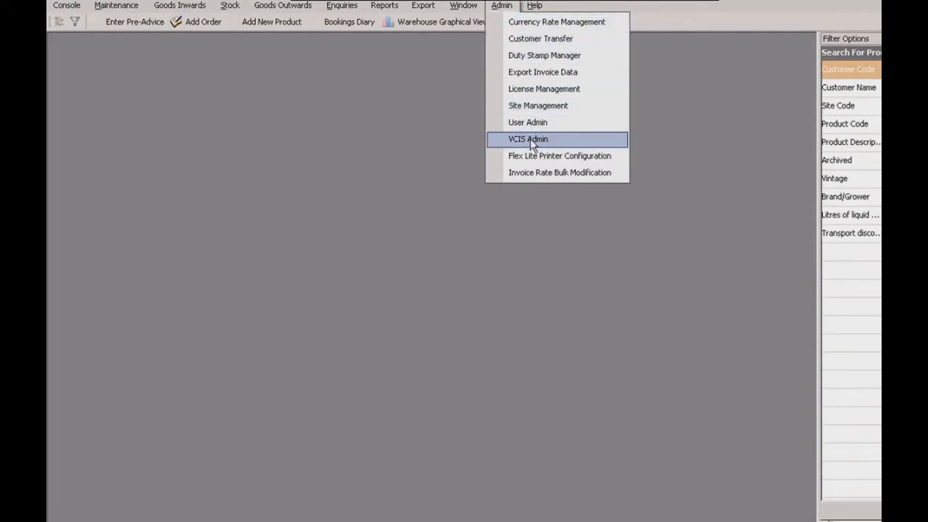
click(544, 140)
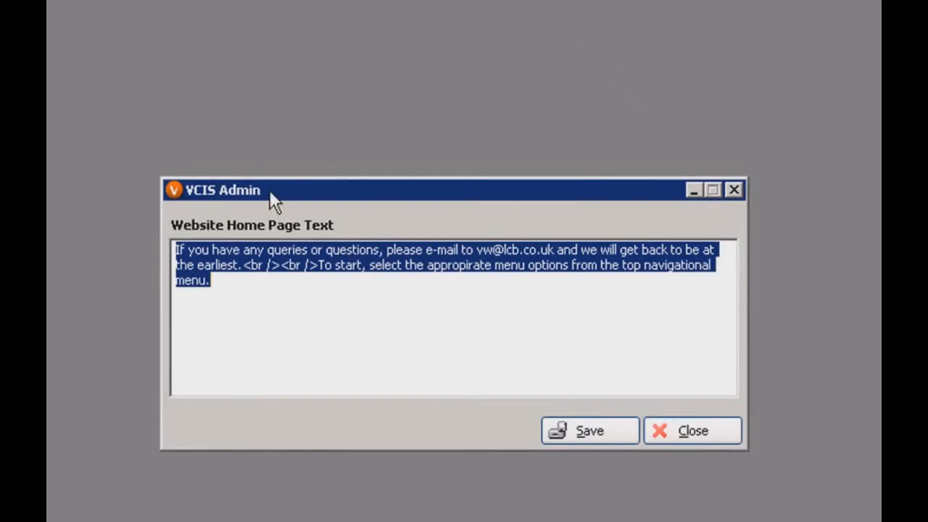
click(392, 317)
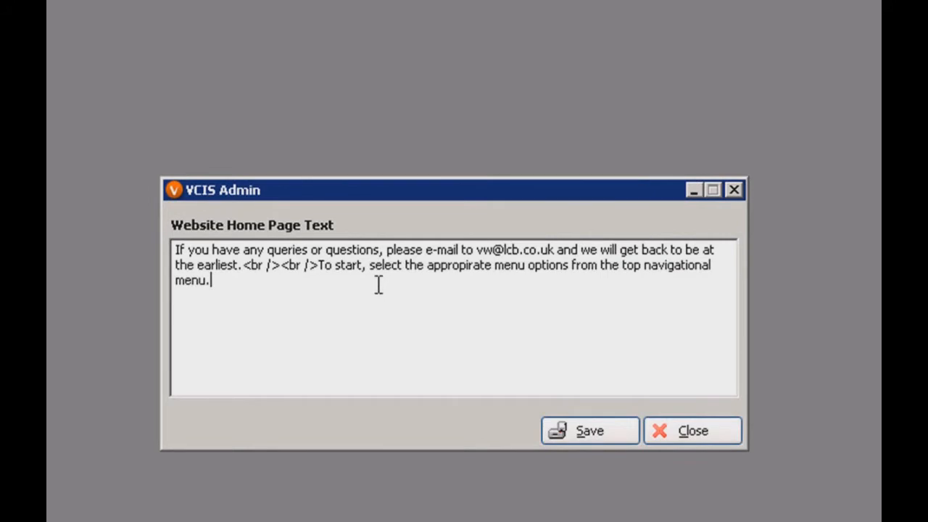
click(653, 427)
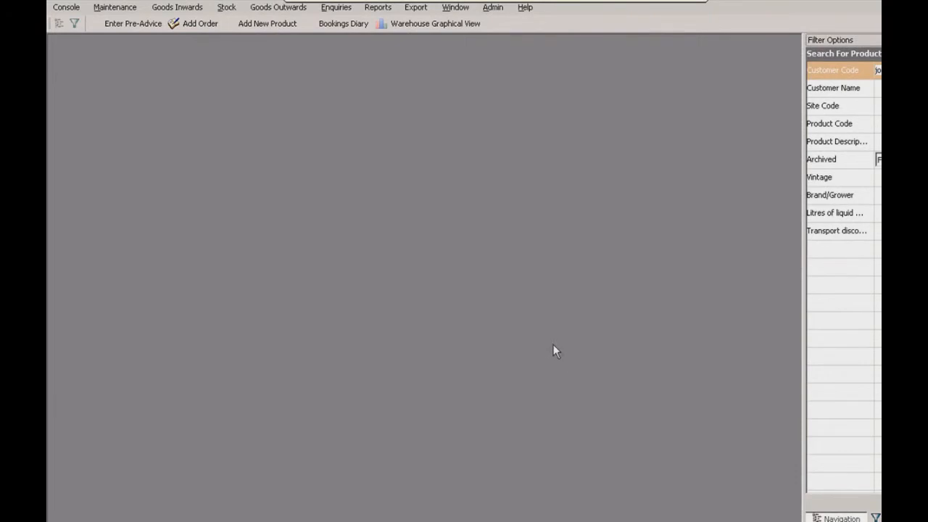
Run a Duty / VAT enquiry for the customer, add the first outstanding TEA despatch to calculate its charges, and close the enquiry.
click(336, 7)
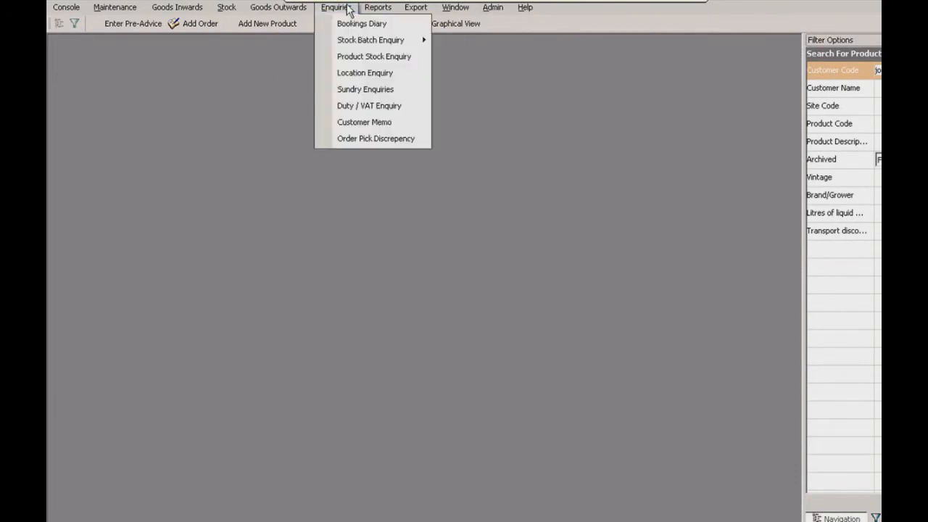
click(391, 107)
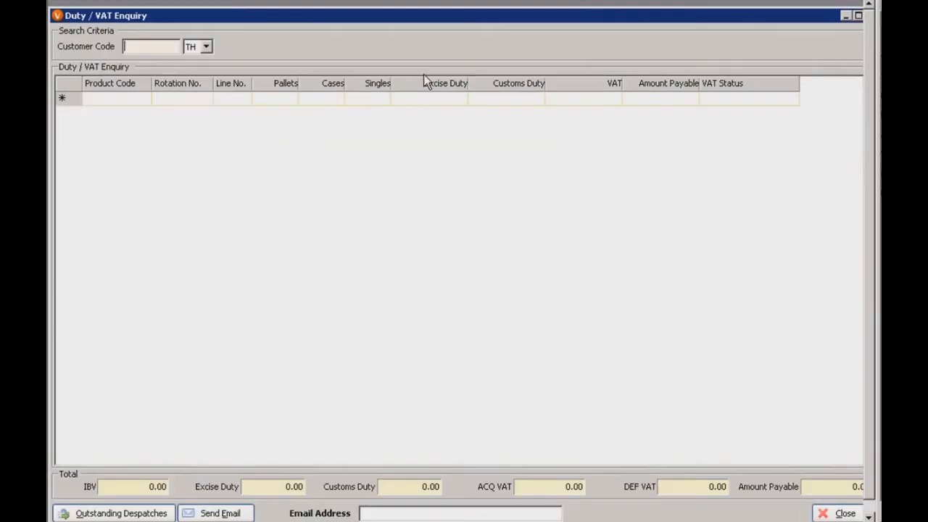
text(JOE)
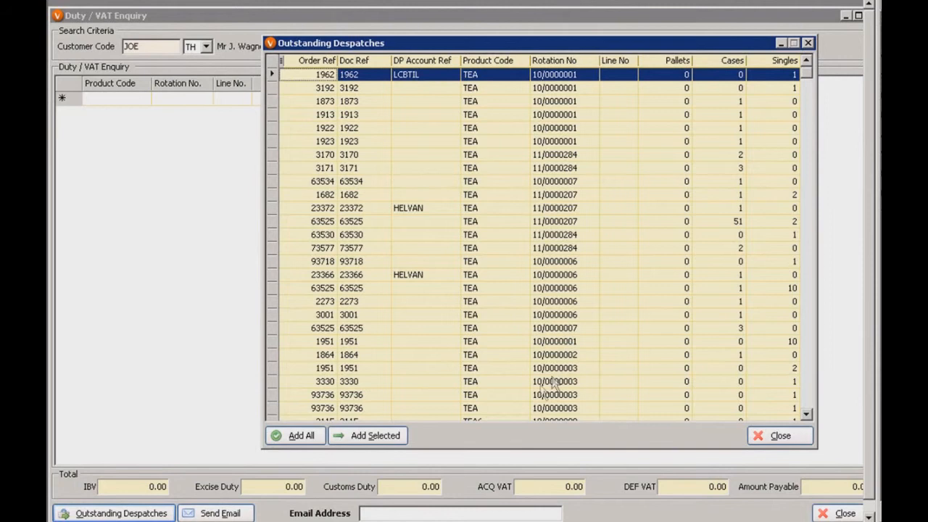
click(350, 435)
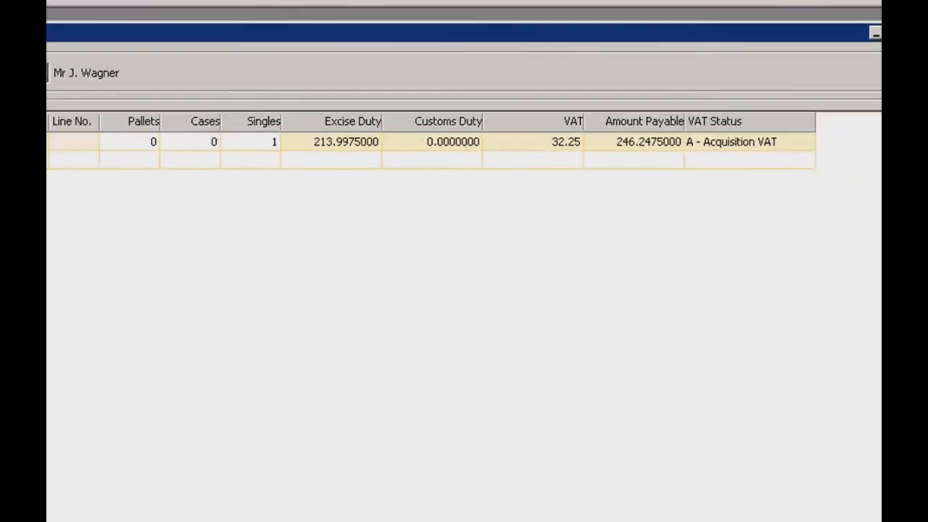
click(704, 501)
Search for the customer's deferment account and open it to examine the excise and customs duty limits.
click(805, 200)
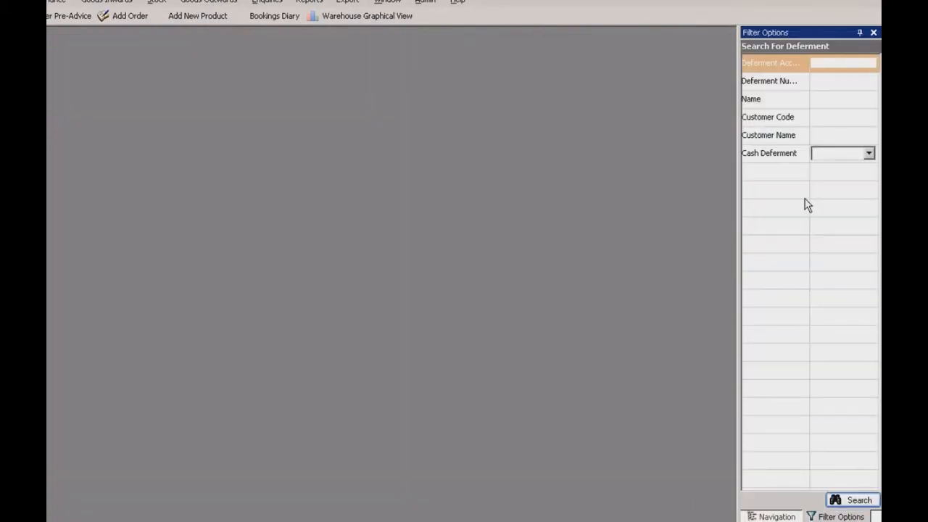
click(834, 63)
text(joe)
click(860, 499)
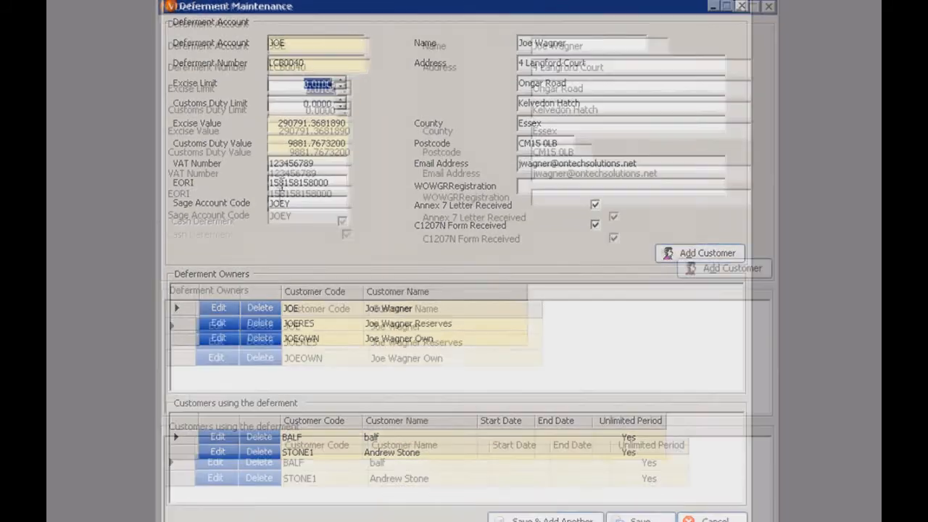
click(303, 83)
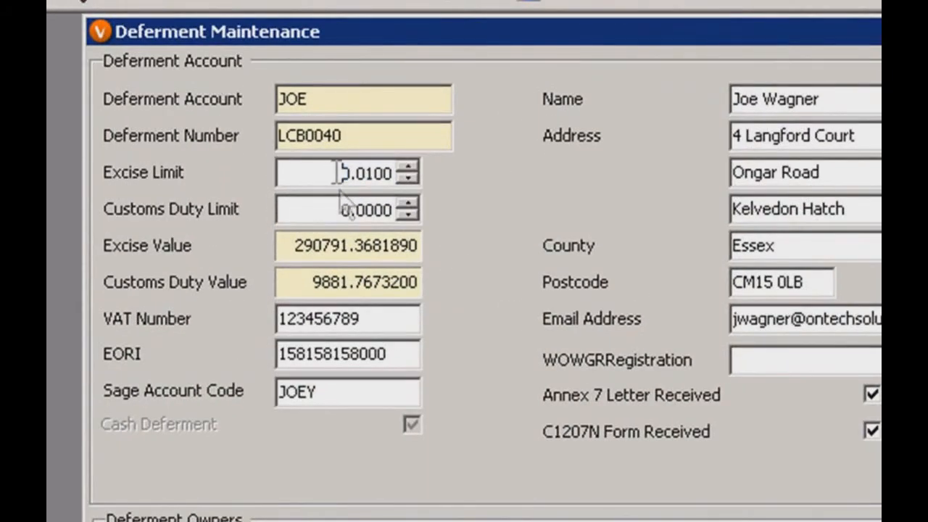
click(344, 208)
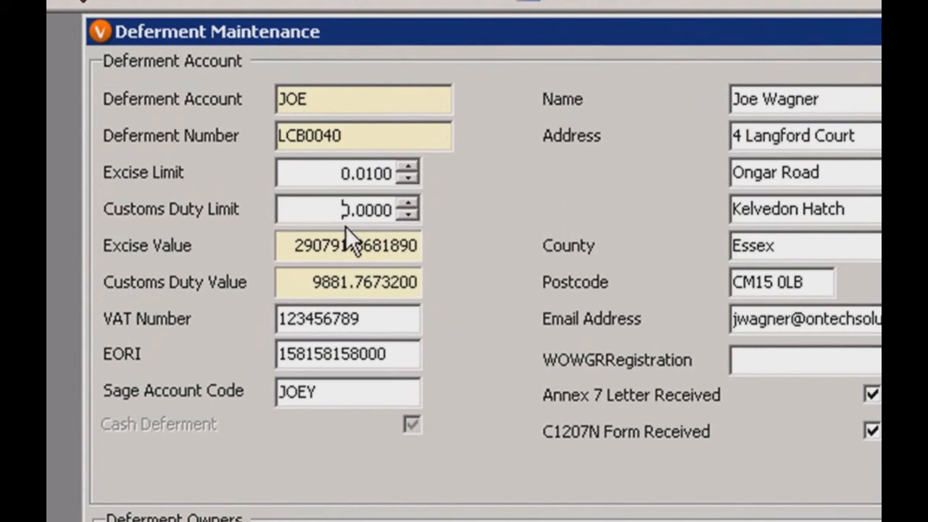